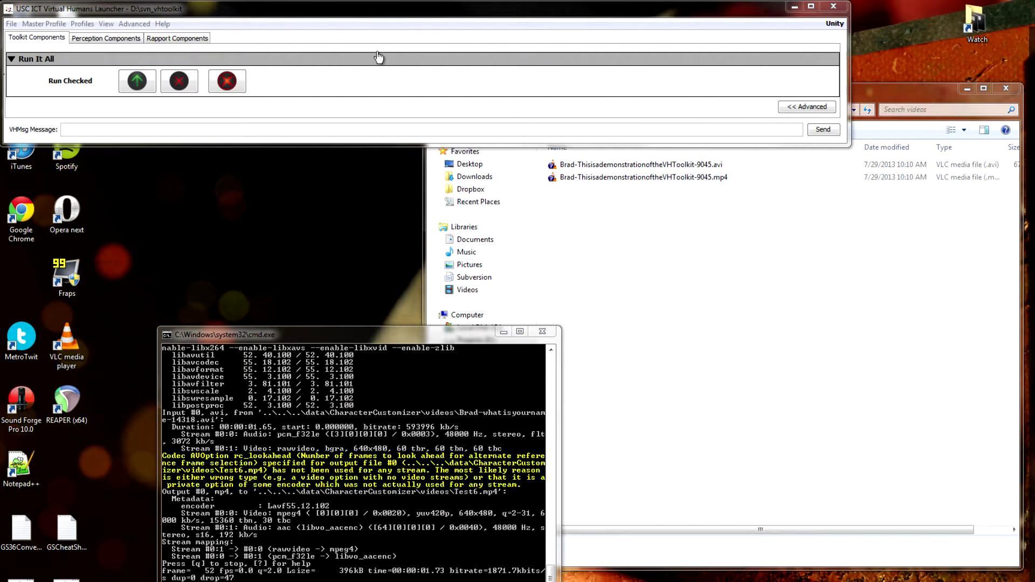
Expand the launcher's component list and launch the Unity renderer at 1280x720 with fullscreen set to false and a blank intro option.
{"action": "left_click", "coordinate": [810, 108]}
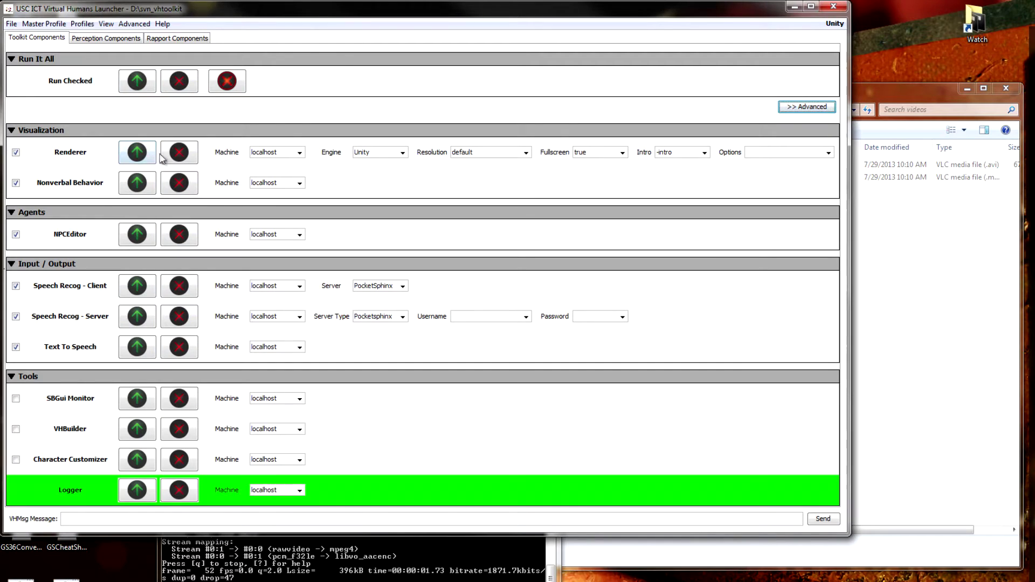
{"action": "left_click", "coordinate": [525, 154]}
{"action": "left_click", "coordinate": [492, 230]}
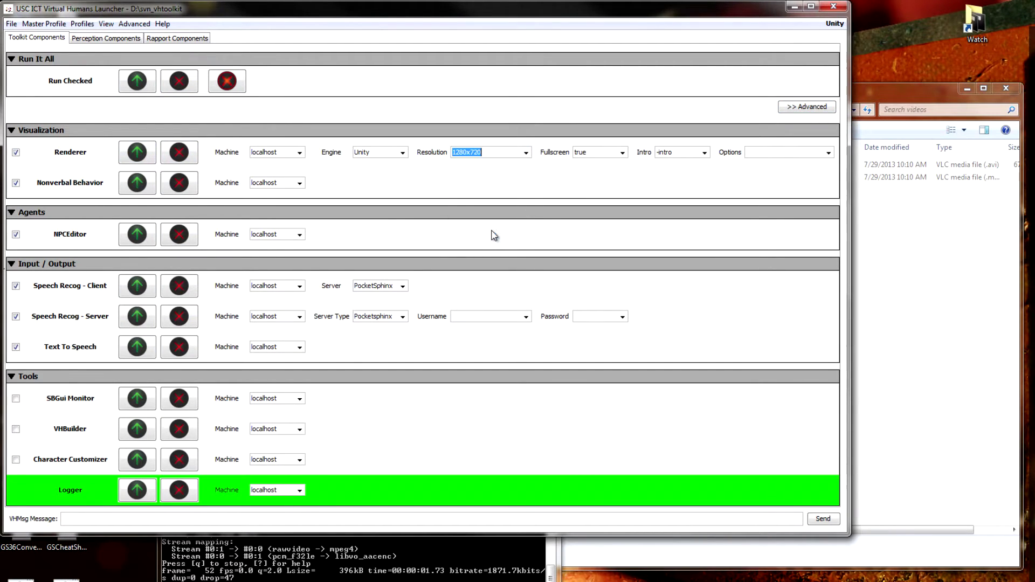
{"action": "left_click", "coordinate": [622, 153]}
{"action": "left_click", "coordinate": [703, 152]}
{"action": "left_click", "coordinate": [680, 164]}
{"action": "left_click", "coordinate": [137, 148]}
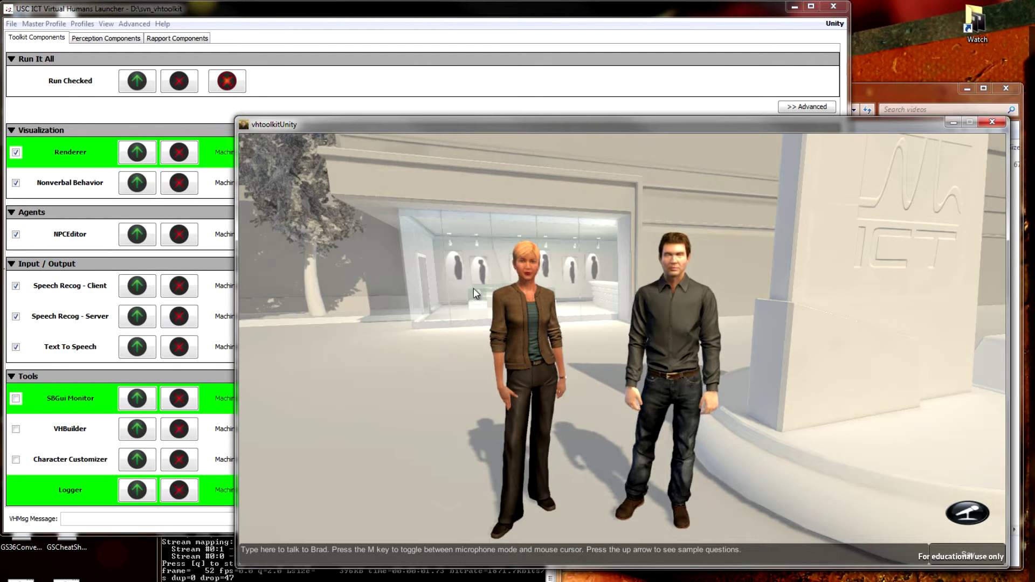
Switch the renderer to the customizer scene with Brad before the shield backdrop, and launch the Character Customizer.
{"action": "key", "text": "o"}
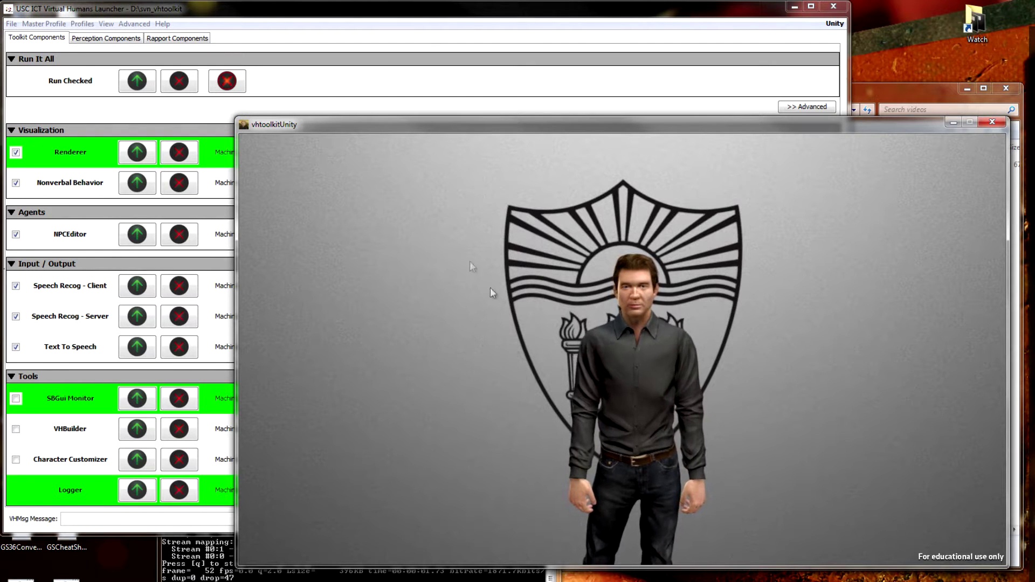
{"action": "left_click", "coordinate": [118, 265]}
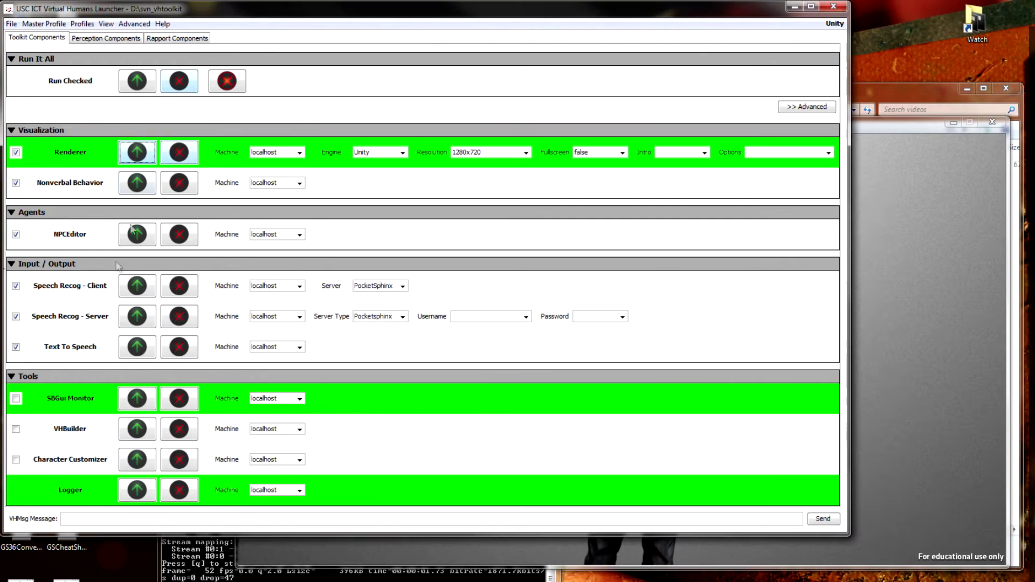
{"action": "left_click", "coordinate": [138, 459]}
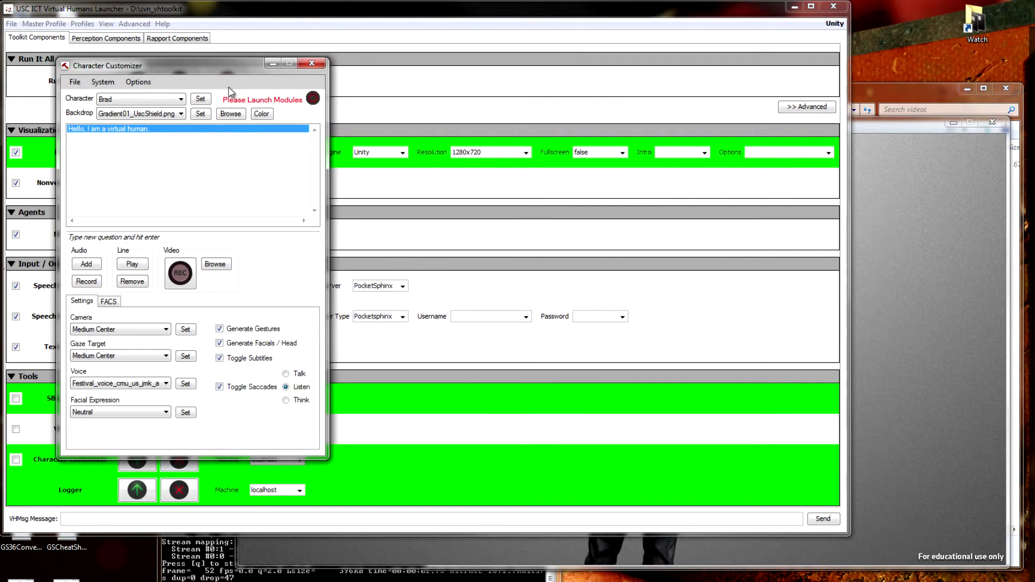
Move the Character Customizer window lower so that it sits in front of the renderer beside the character.
{"action": "left_click_drag", "start_coordinate": [218, 67], "coordinate": [216, 116]}
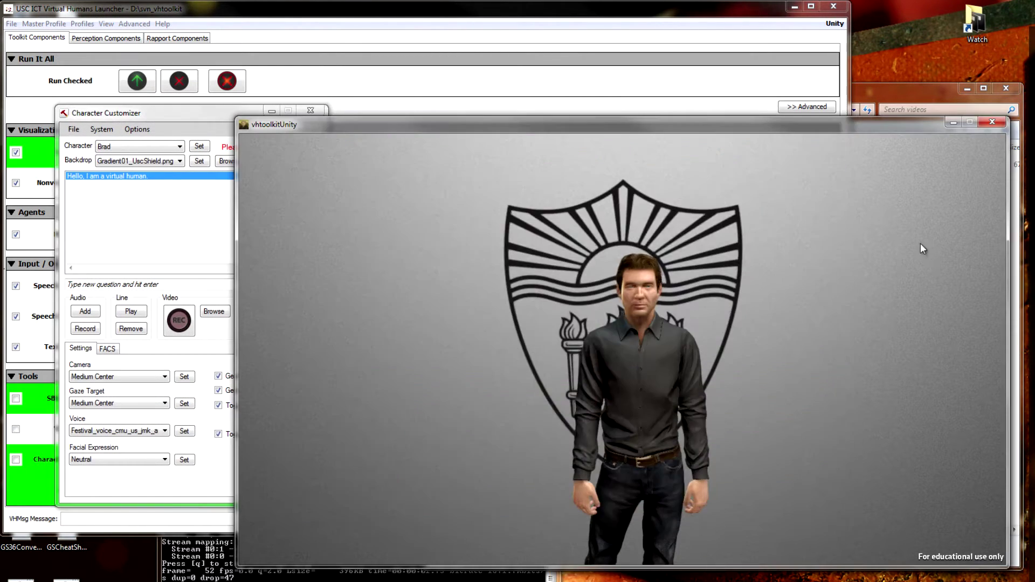
{"action": "left_click", "coordinate": [192, 113]}
{"action": "left_click_drag", "start_coordinate": [191, 113], "coordinate": [183, 153]}
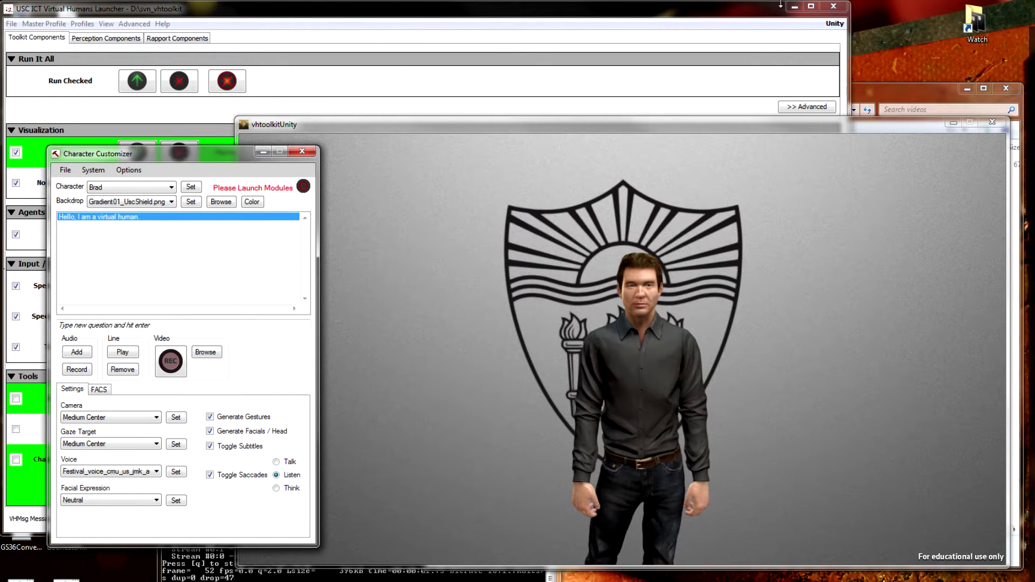
Minimize the launcher and launch all required modules from the Character Customizer.
{"action": "left_click", "coordinate": [794, 7]}
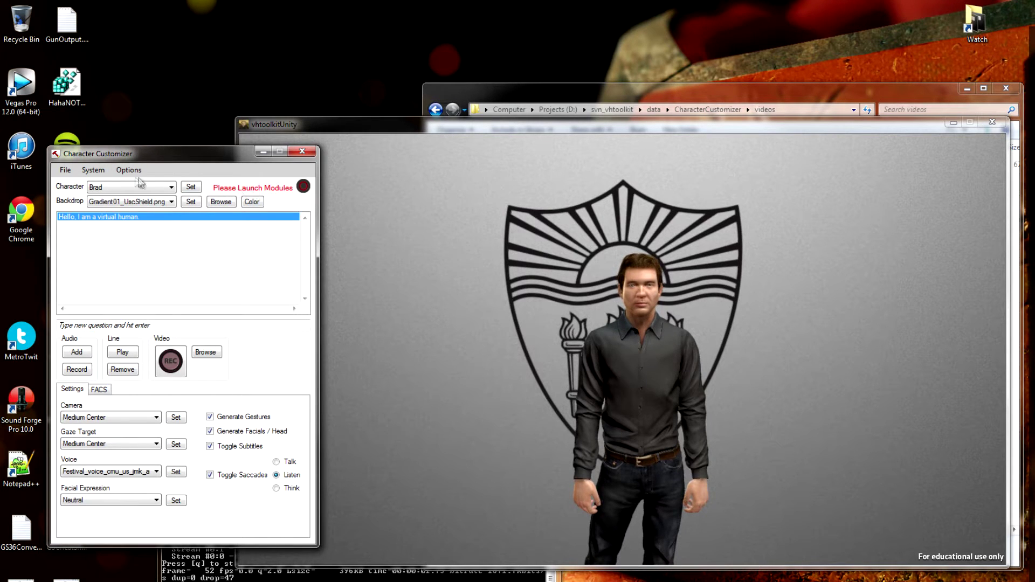
{"action": "left_click", "coordinate": [105, 176]}
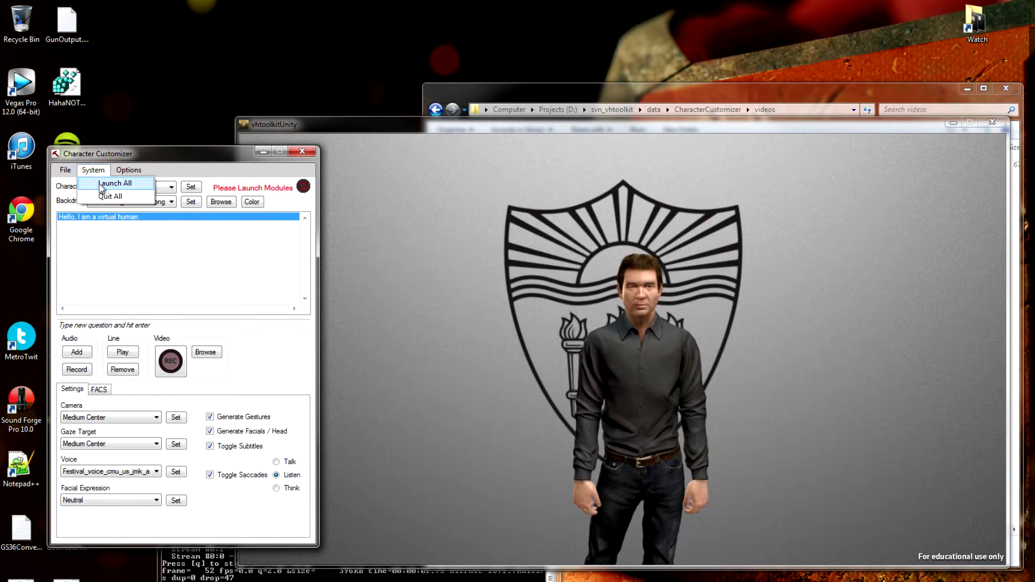
{"action": "left_click", "coordinate": [101, 188]}
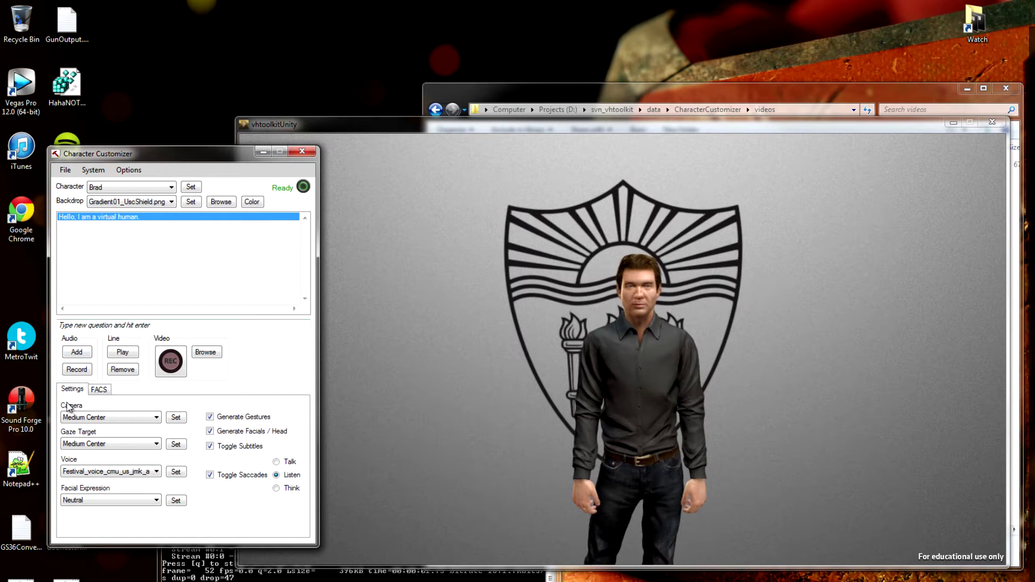
Examine the project commands, the module launch and quit commands, and the lipsync, codec, video and gaze options.
{"action": "left_click", "coordinate": [66, 170]}
{"action": "left_click", "coordinate": [64, 214]}
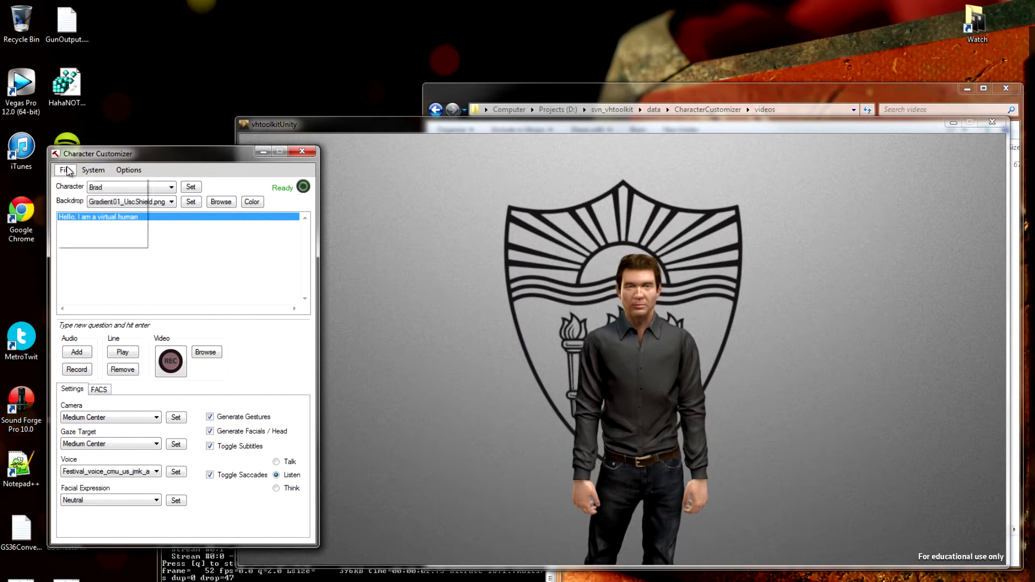
{"action": "left_click", "coordinate": [65, 170]}
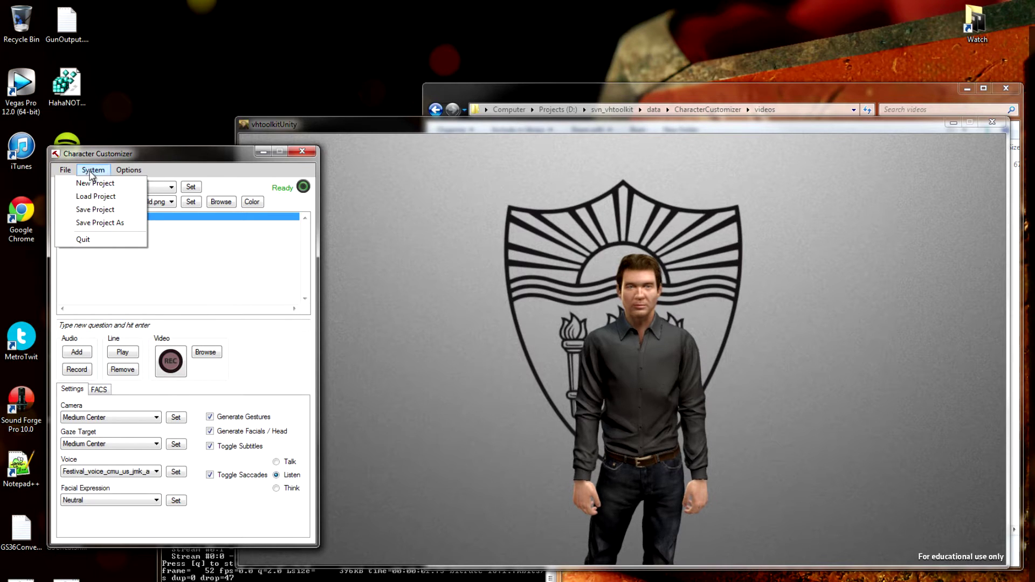
{"action": "mouse_move", "coordinate": [93, 170]}
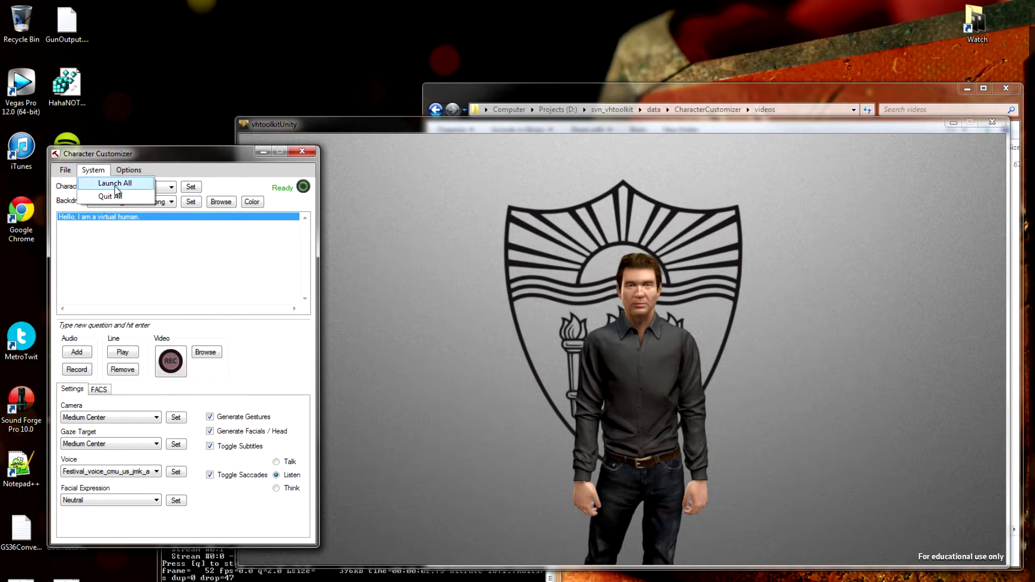
{"action": "mouse_move", "coordinate": [130, 176]}
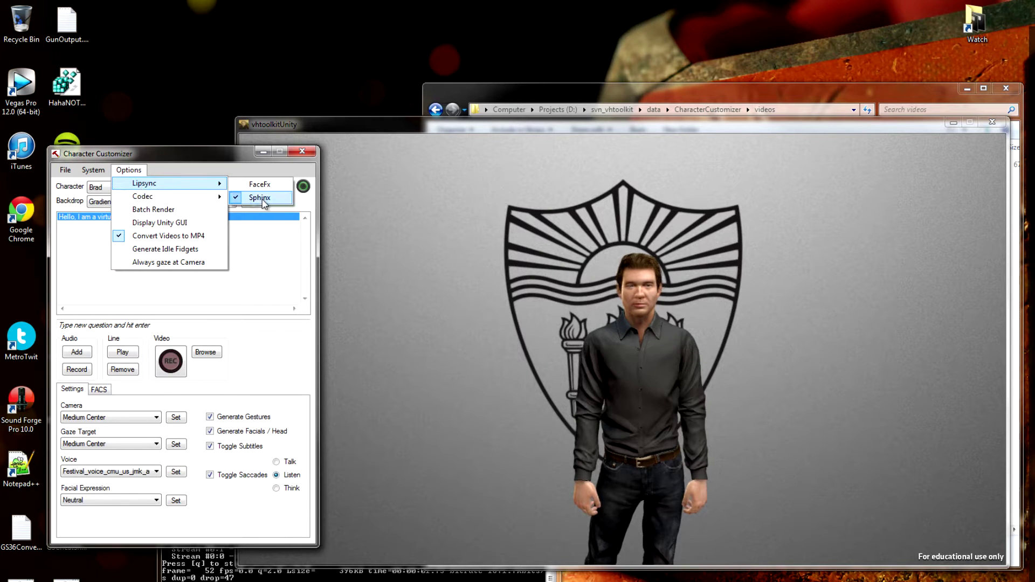
{"action": "mouse_move", "coordinate": [194, 197]}
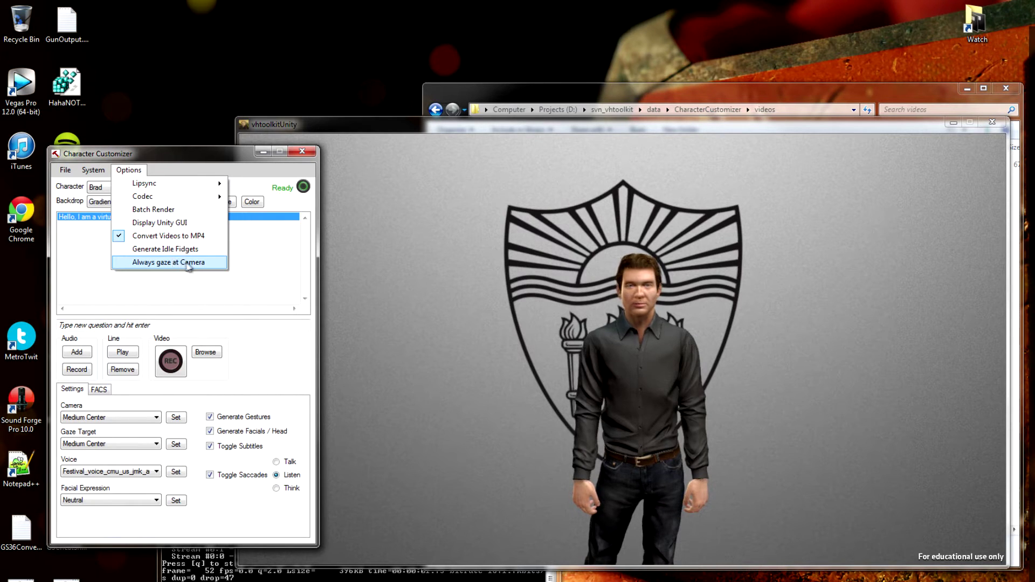
{"action": "left_click", "coordinate": [189, 264]}
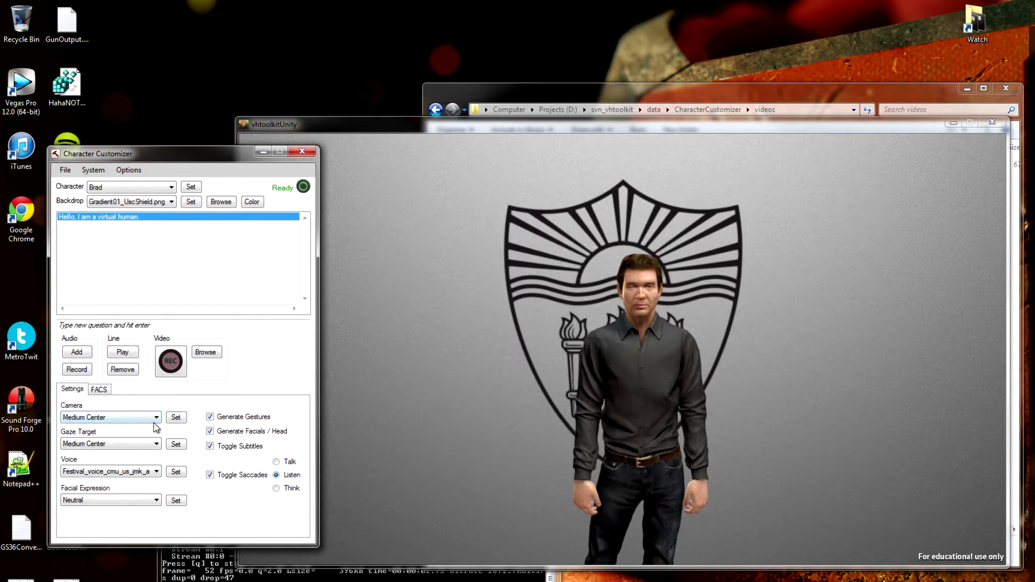
Set the camera to Medium Right 2 and apply it to the character view.
{"action": "left_click", "coordinate": [153, 418]}
{"action": "left_click", "coordinate": [119, 461]}
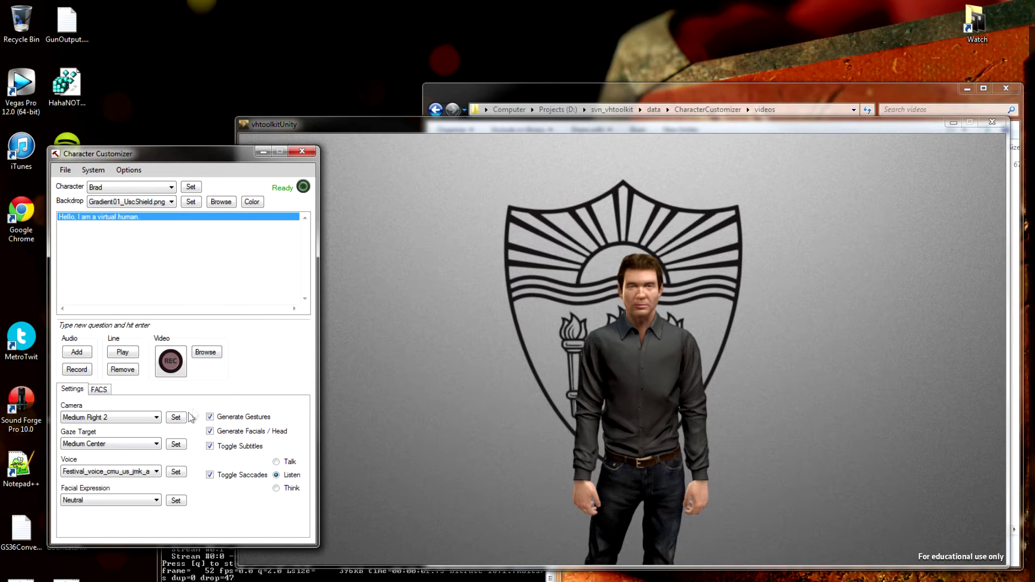
{"action": "left_click", "coordinate": [171, 417]}
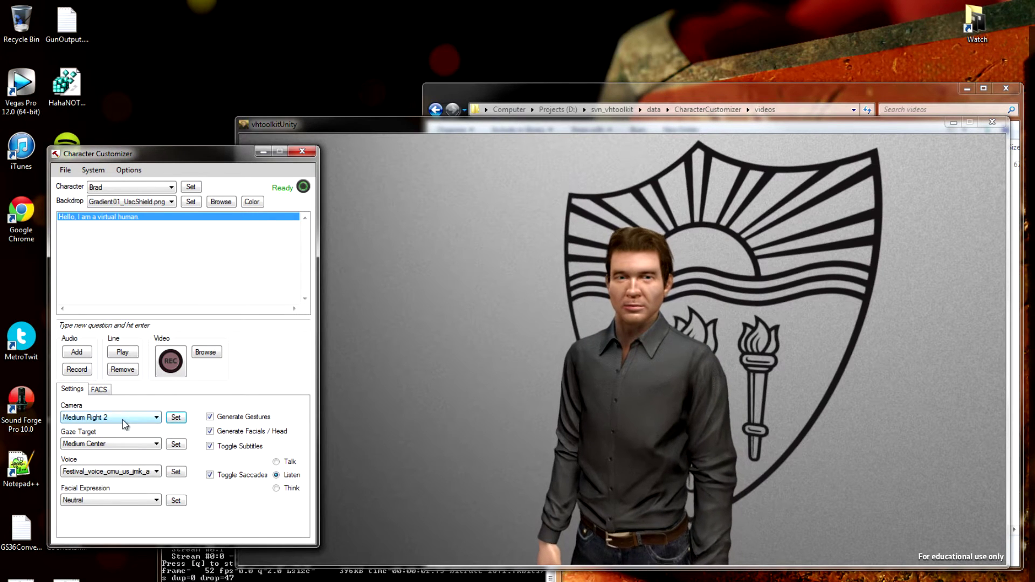
{"action": "left_click", "coordinate": [145, 186]}
{"action": "left_click", "coordinate": [146, 198]}
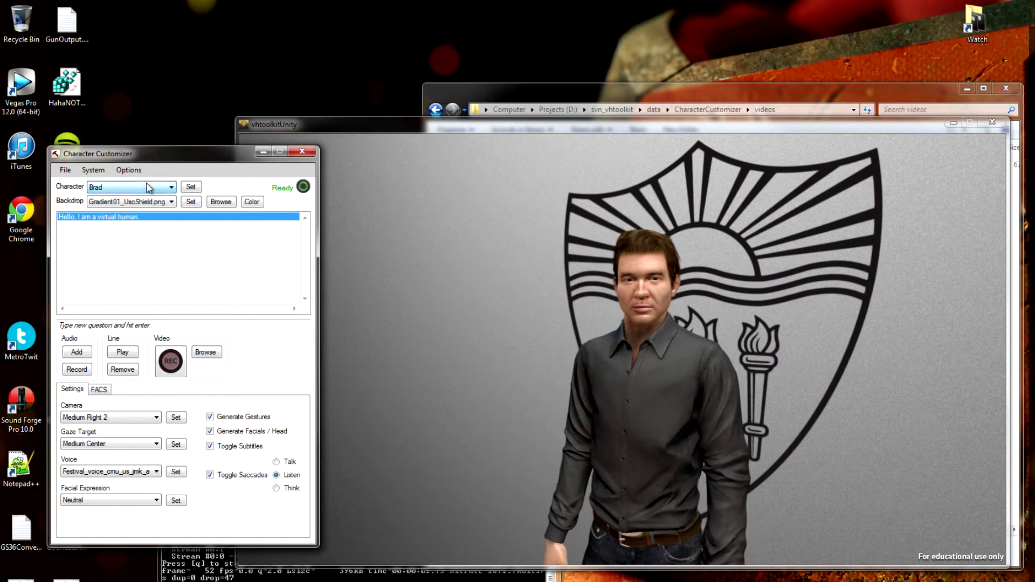
{"action": "left_click", "coordinate": [156, 202]}
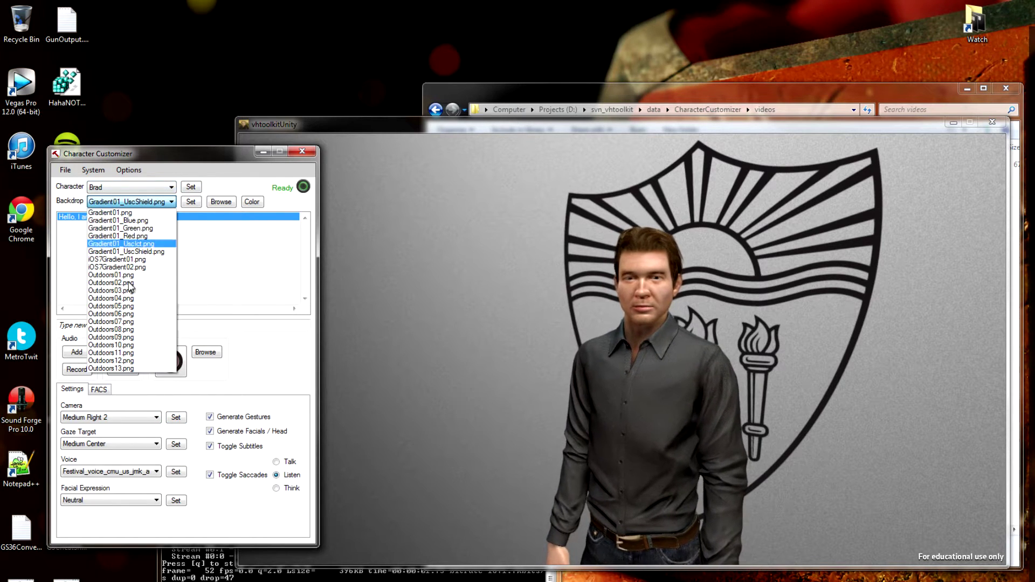
{"action": "left_click", "coordinate": [207, 161]}
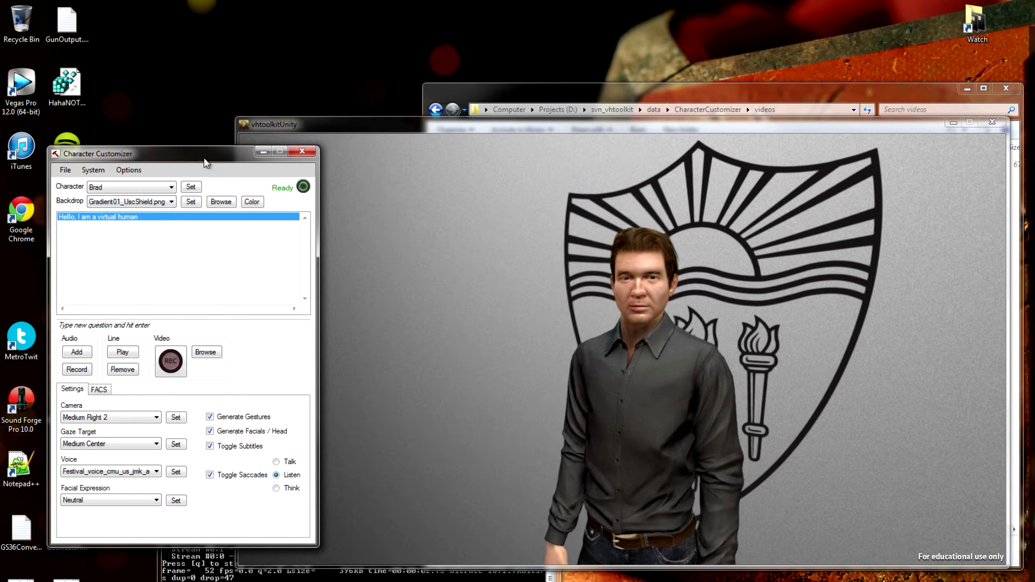
Add the line "This is a demonstration of the V H Toolkit." and have the character speak it.
{"action": "left_click", "coordinate": [168, 323]}
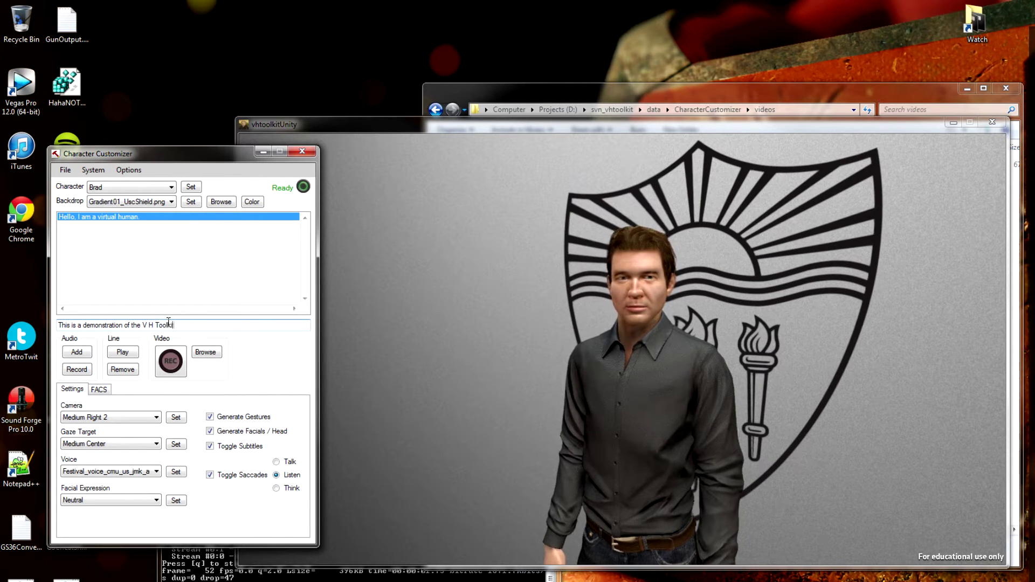
{"action": "key", "text": "Return"}
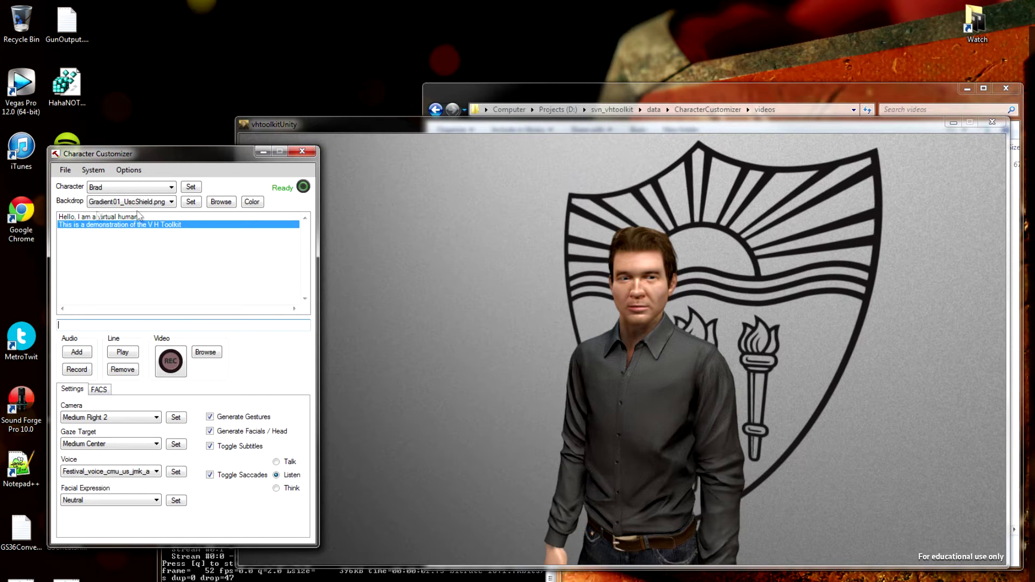
{"action": "double_click", "coordinate": [111, 225]}
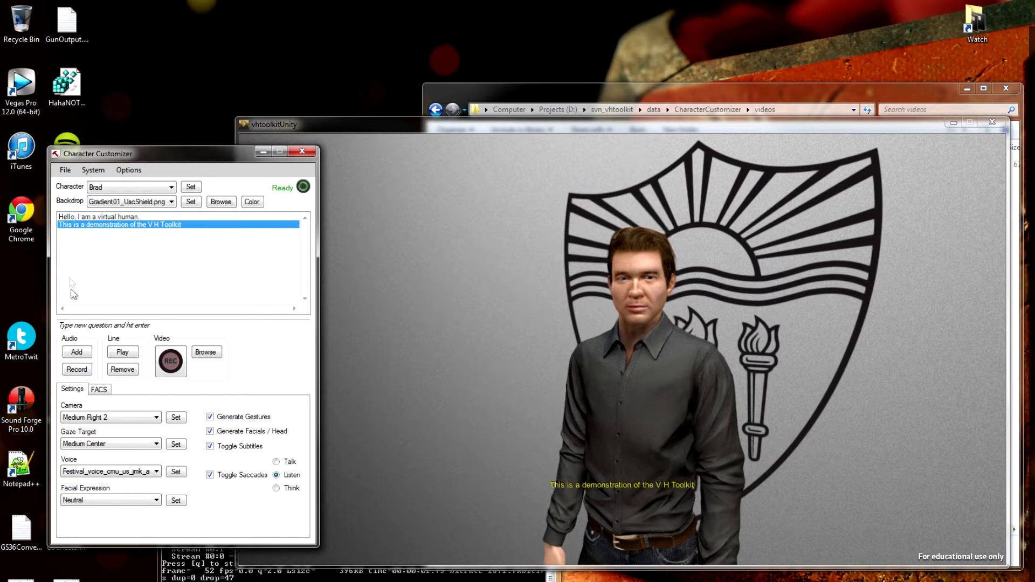
{"action": "left_click", "coordinate": [141, 473]}
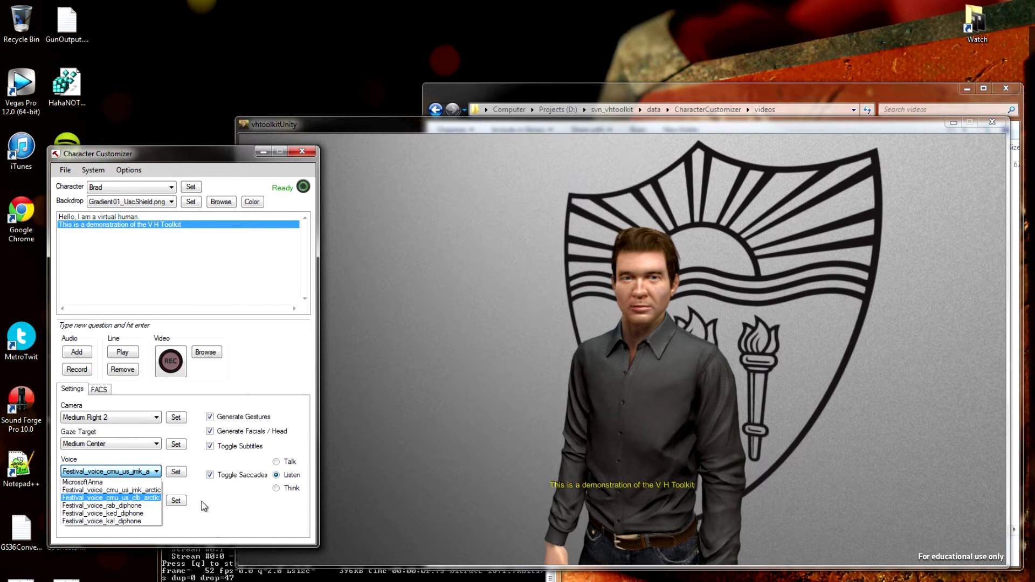
{"action": "left_click", "coordinate": [111, 490]}
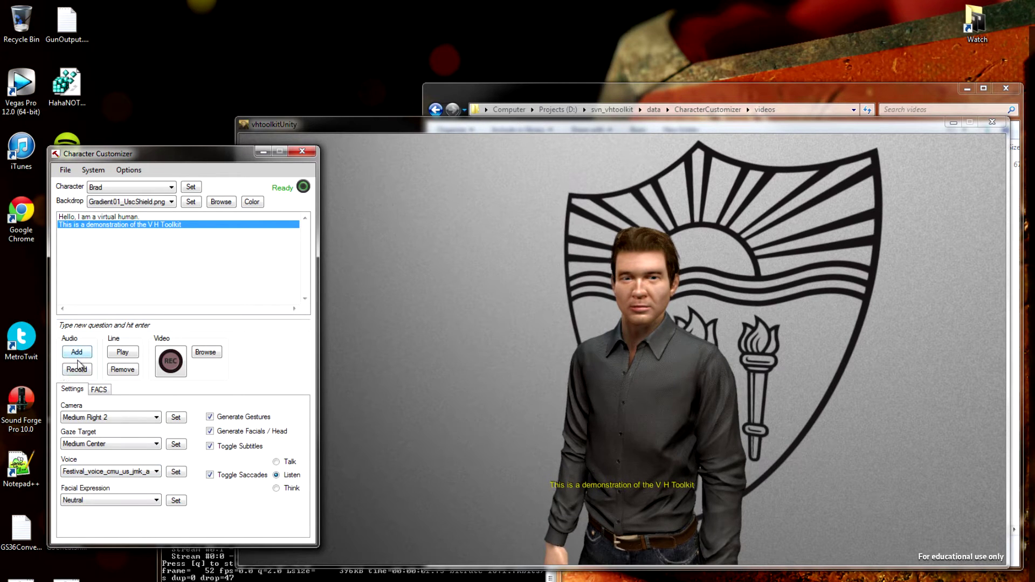
Try the Disgust facial expression on the character and apply Happy in its place.
{"action": "left_click", "coordinate": [135, 502]}
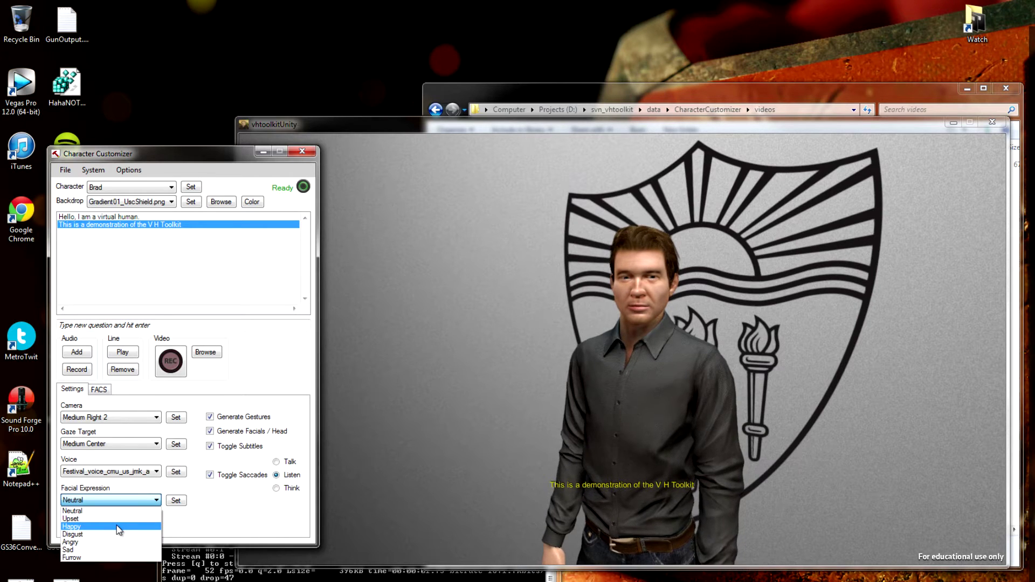
{"action": "left_click", "coordinate": [117, 535]}
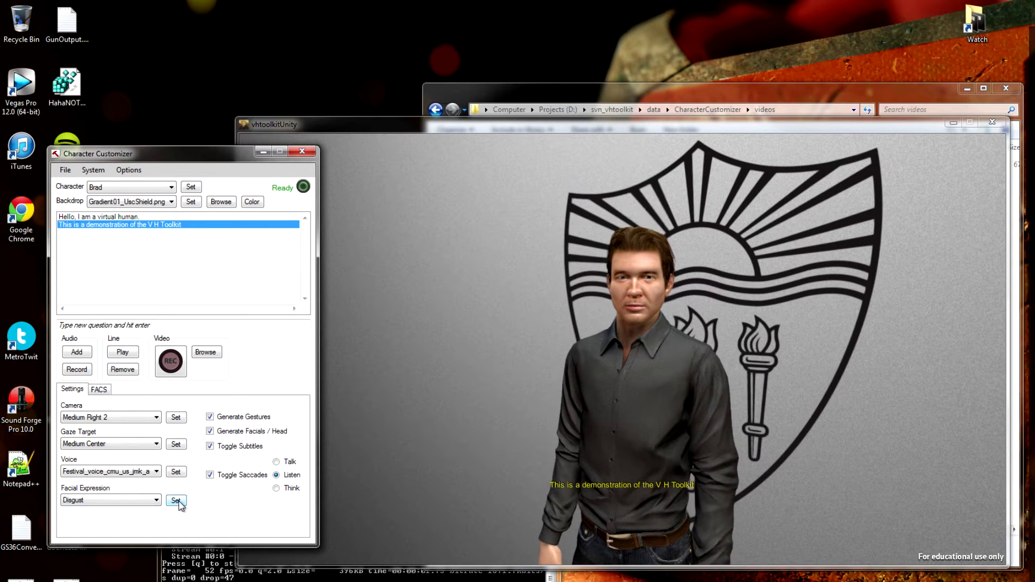
{"action": "left_click", "coordinate": [126, 501]}
{"action": "left_click", "coordinate": [122, 518]}
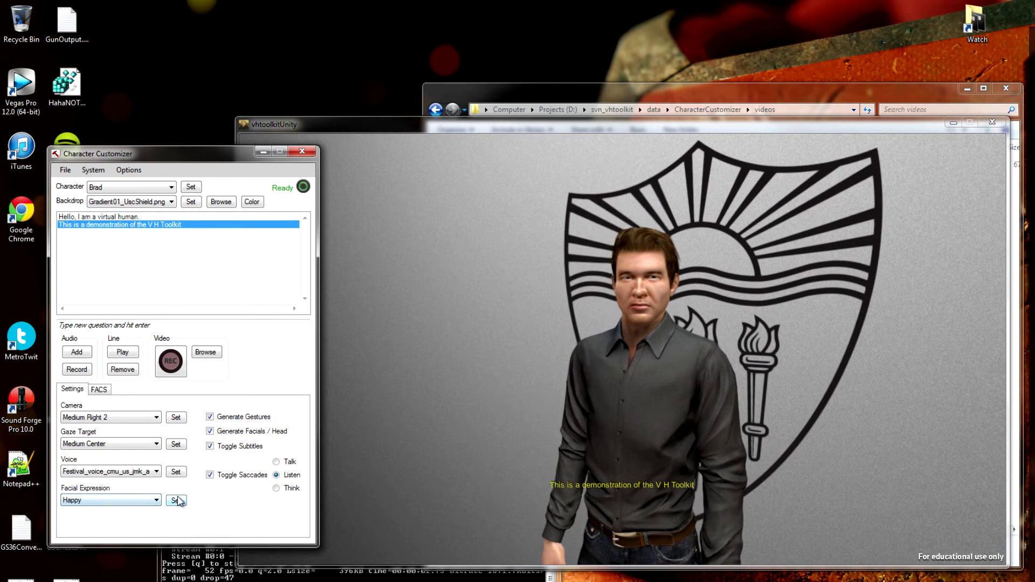
{"action": "left_click", "coordinate": [177, 500]}
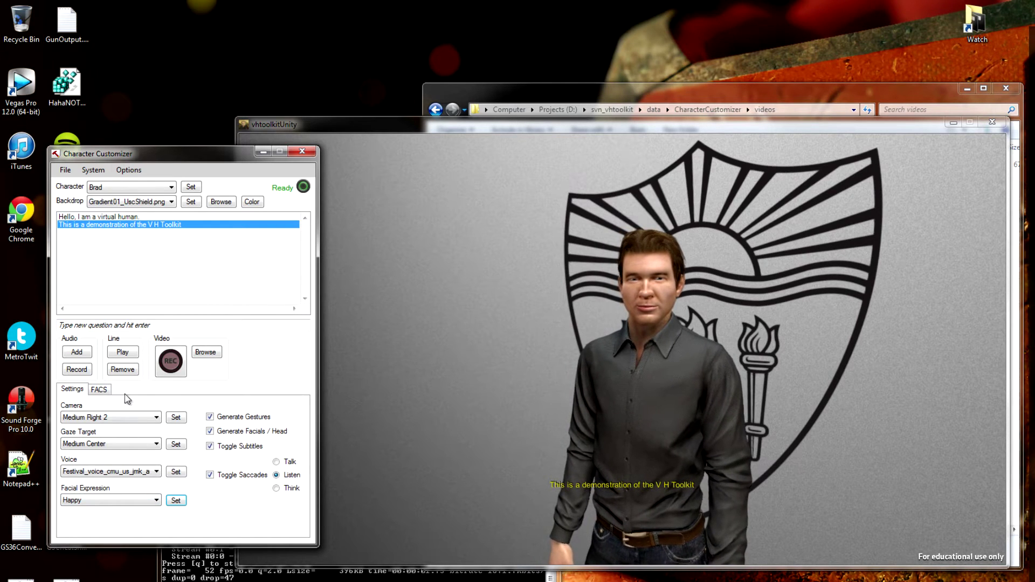
Raise the FACS values for inner brow raise, lid tighten, upper lip, lip corner and jaw drop.
{"action": "left_click", "coordinate": [99, 390]}
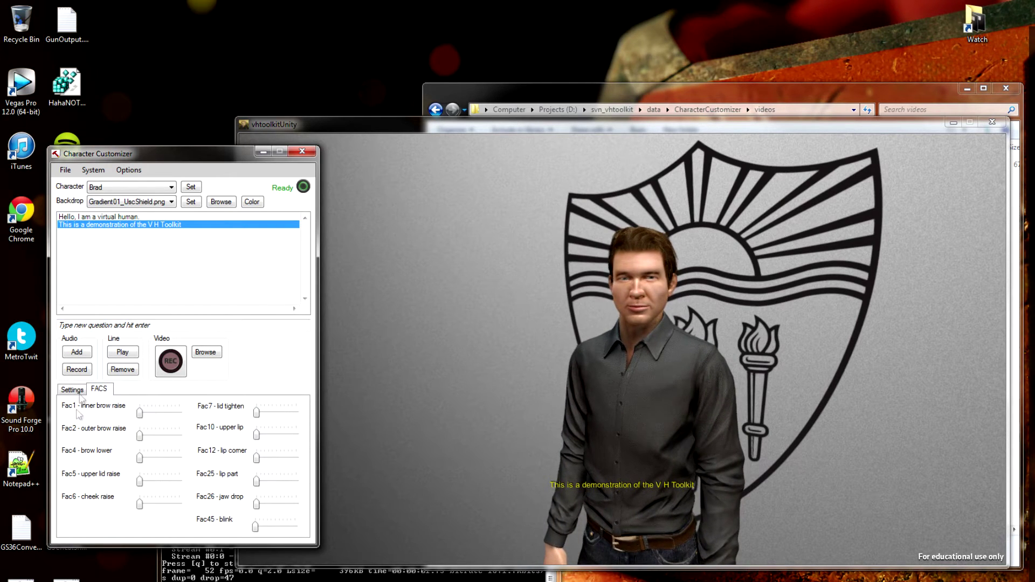
{"action": "mouse_move", "coordinate": [139, 414]}
{"action": "left_mouse_down"}
{"action": "mouse_move", "coordinate": [188, 413]}
{"action": "mouse_move", "coordinate": [154, 413]}
{"action": "left_mouse_up"}
{"action": "left_click_drag", "start_coordinate": [257, 412], "coordinate": [261, 458]}
{"action": "left_click_drag", "start_coordinate": [257, 504], "coordinate": [288, 504]}
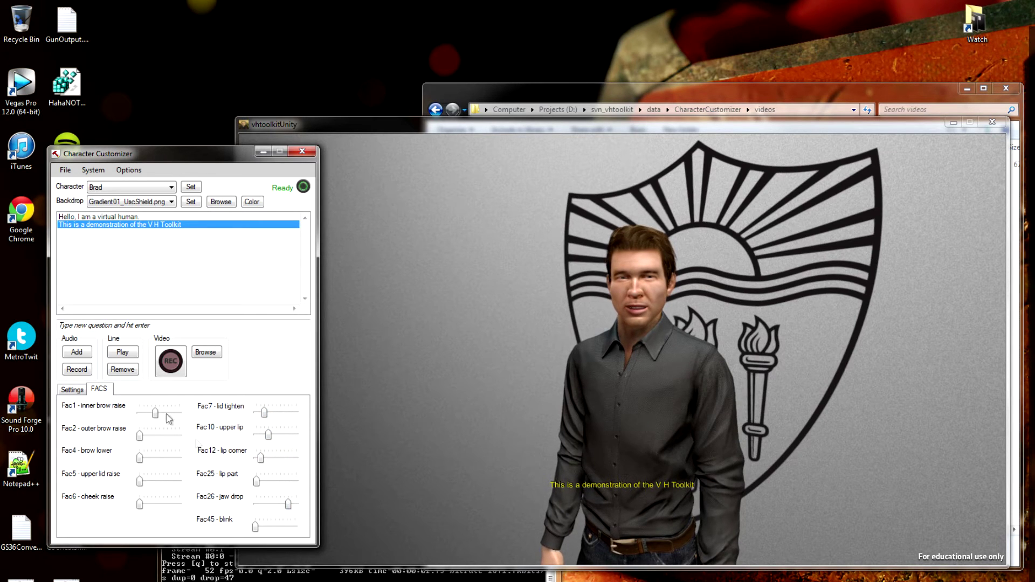
Return to the general character settings and apply the Neutral facial expression.
{"action": "left_click", "coordinate": [77, 390]}
{"action": "left_click", "coordinate": [145, 500]}
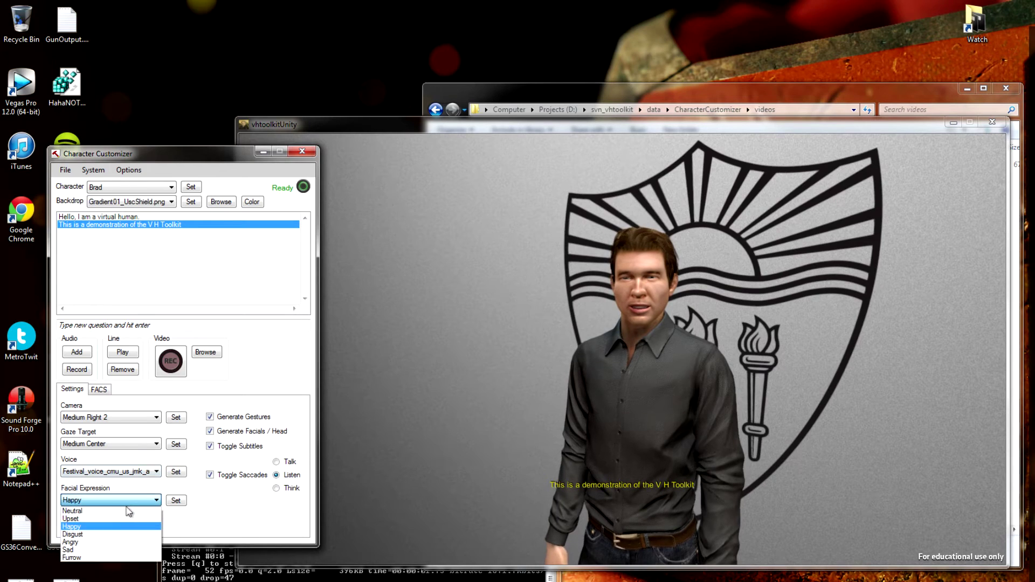
{"action": "left_click", "coordinate": [86, 522]}
{"action": "left_click", "coordinate": [179, 501]}
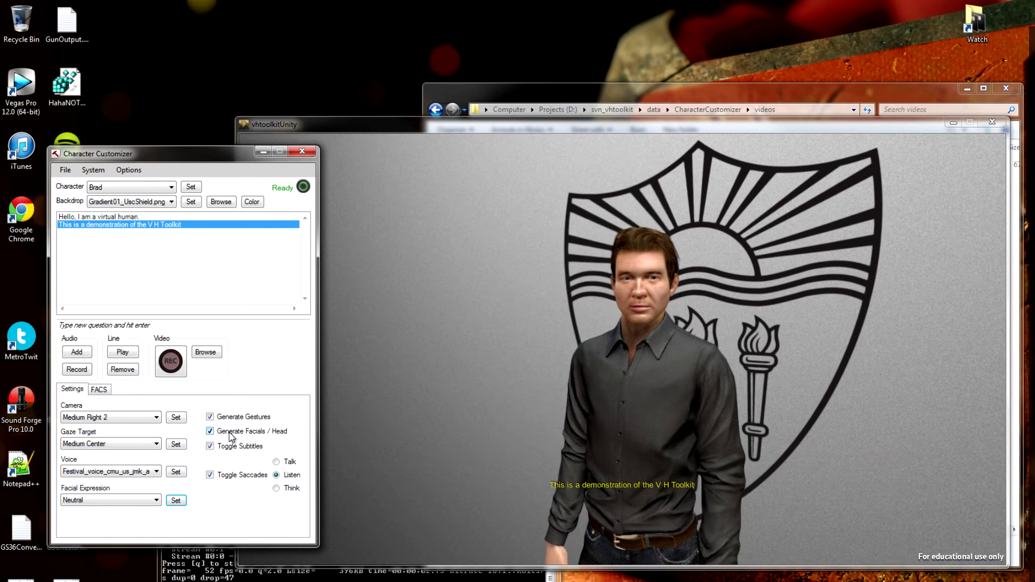
Record a video of the character speaking the line "This is a demonstration of the V H Toolkit.".
{"action": "left_click", "coordinate": [175, 357]}
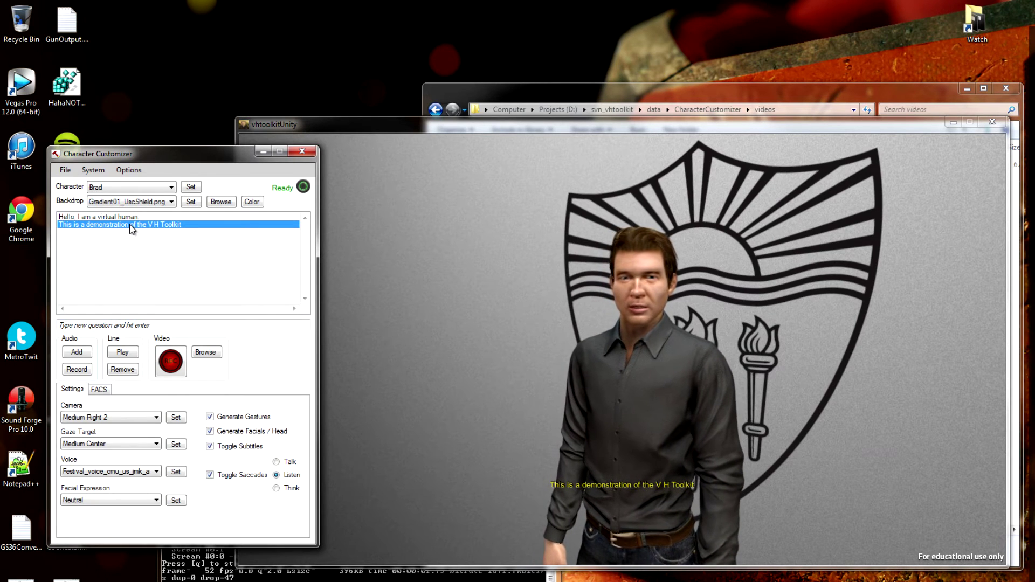
{"action": "left_click", "coordinate": [170, 363]}
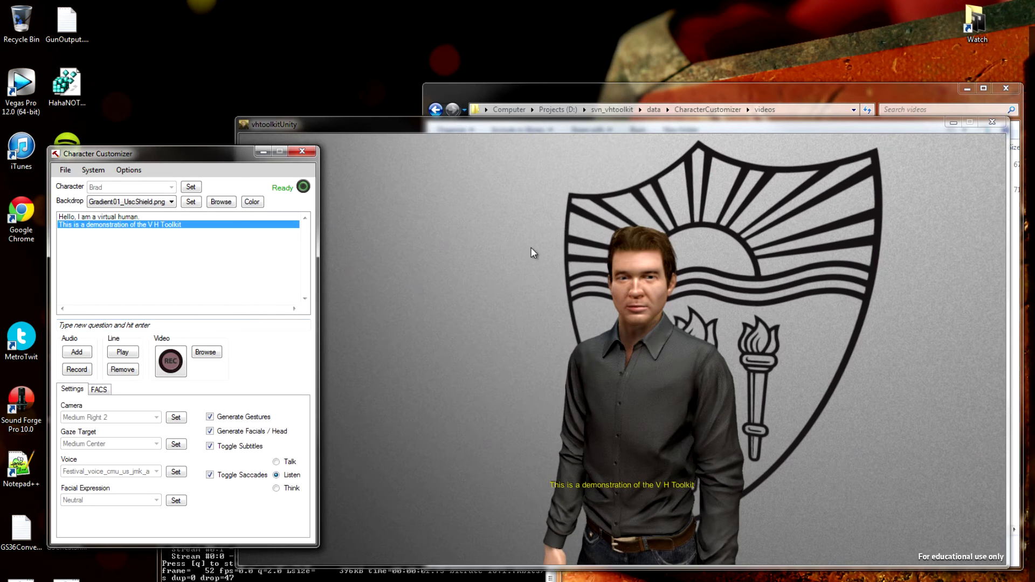
Switch to the videos folder in Windows Explorer and open Brad-ThisisademonstrationoftheVHToolkit-9045.mp4 in VLC, closing the player when done.
{"action": "left_click", "coordinate": [619, 91]}
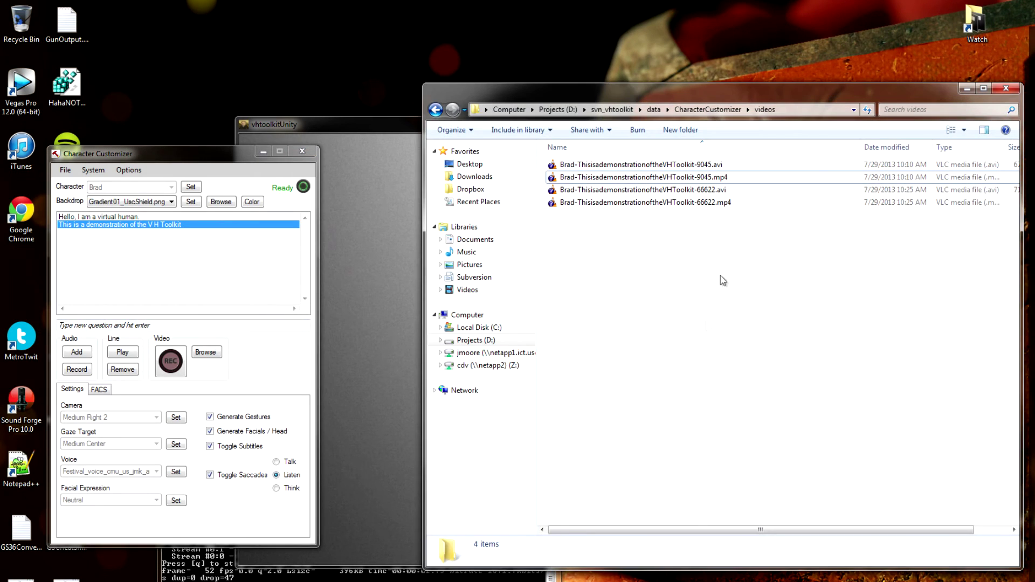
{"action": "left_click", "coordinate": [676, 180]}
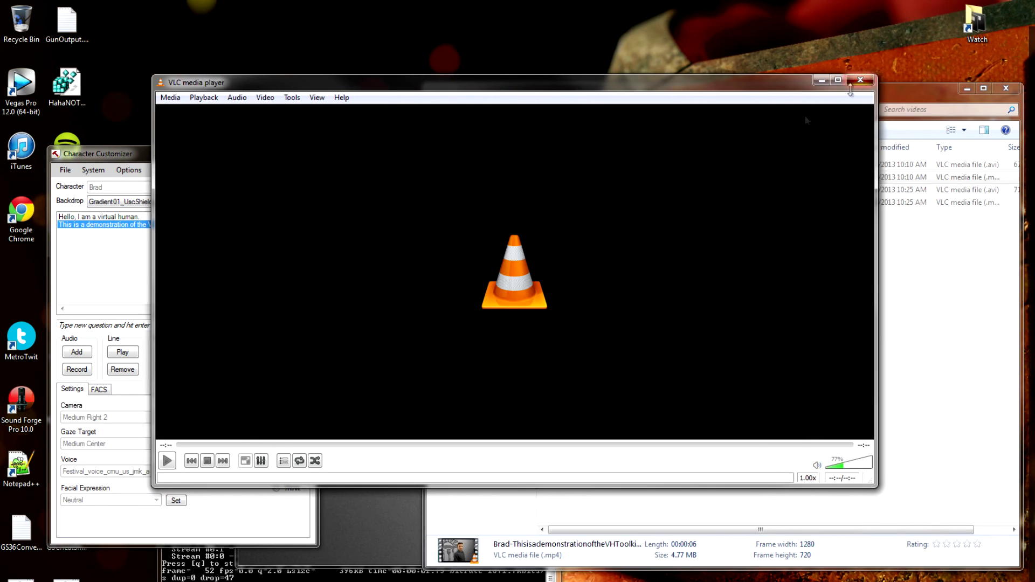
{"action": "left_click", "coordinate": [853, 80]}
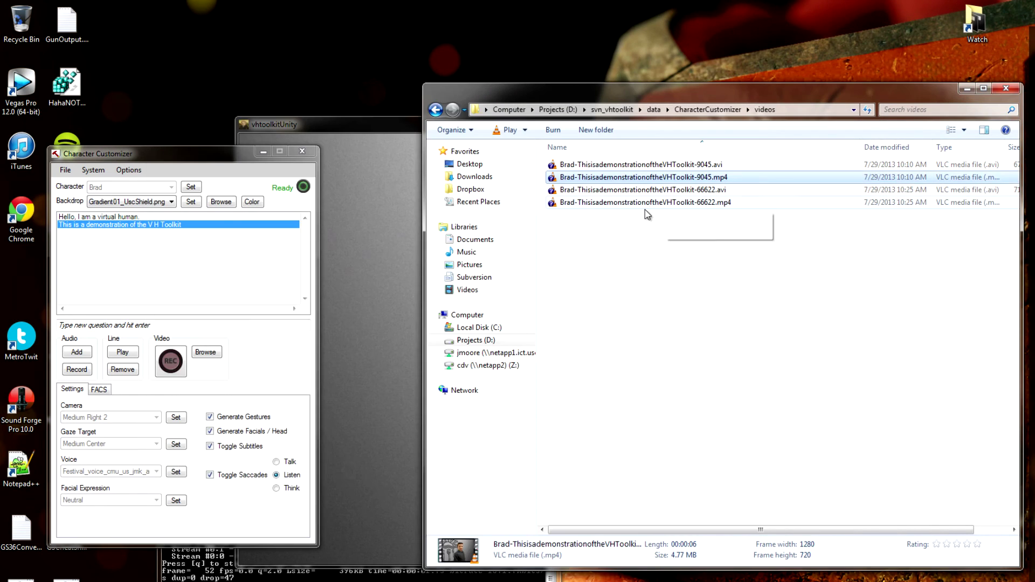
Play the recorded video Brad-ThisisademonstrationoftheVHToolkit-66622.mp4, close the player and return to the vhtoolkitUnity window.
{"action": "left_click", "coordinate": [642, 204]}
{"action": "double_click", "coordinate": [643, 203]}
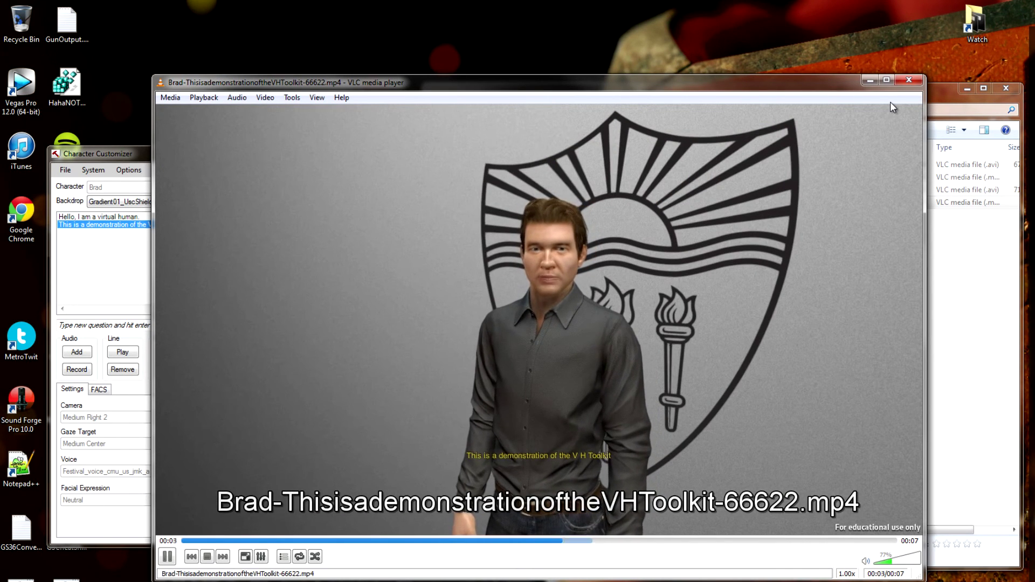
{"action": "left_click", "coordinate": [908, 81]}
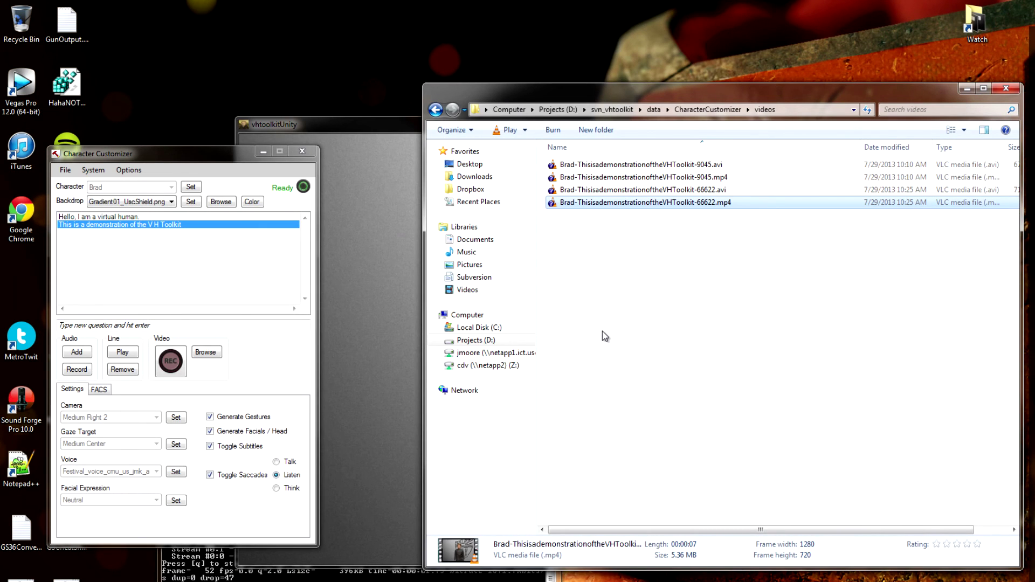
{"action": "left_click", "coordinate": [402, 299]}
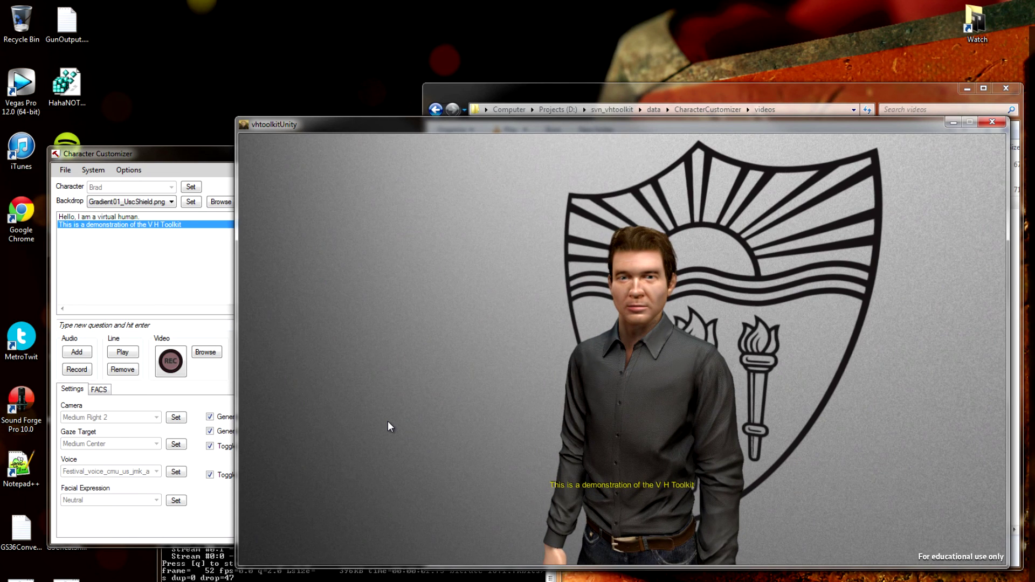